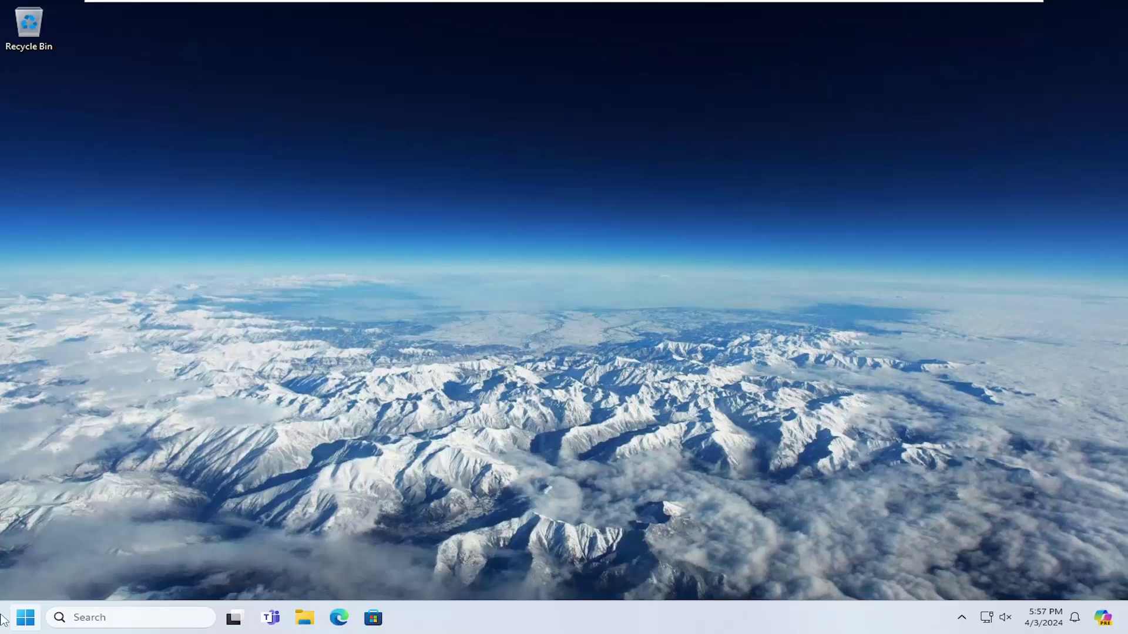
# Open the Start menu to search for 'windows security'
pyautogui.click(25, 617)
pyautogui.write('windows security')
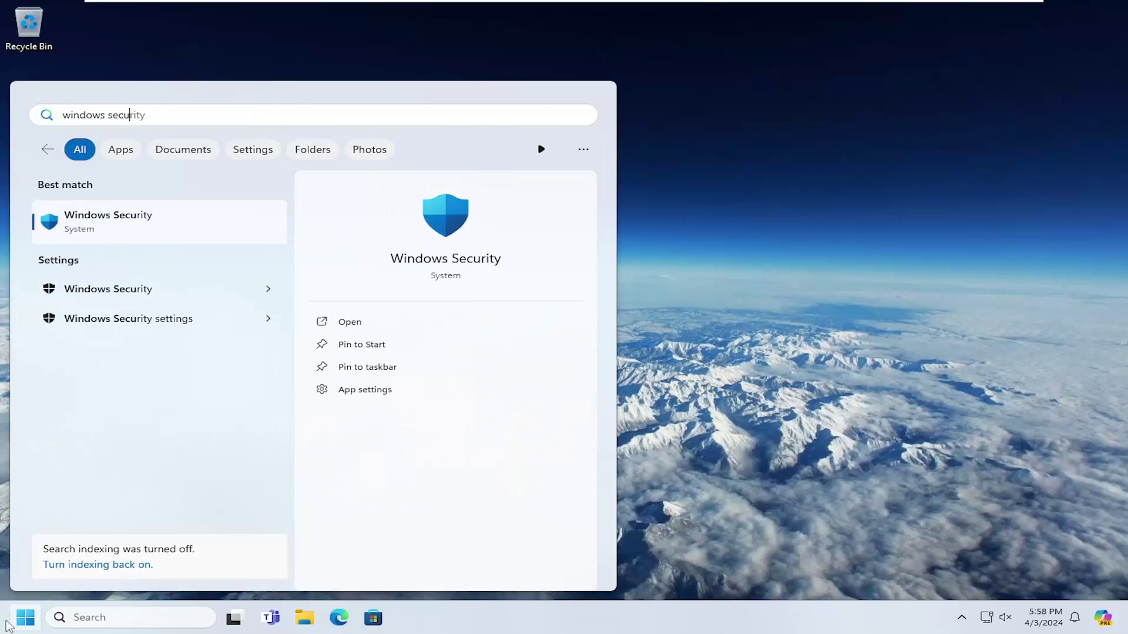
# Launch Windows Security, shift its window right, and dismiss the Account protection sign-in warning
pyautogui.click(128, 221)
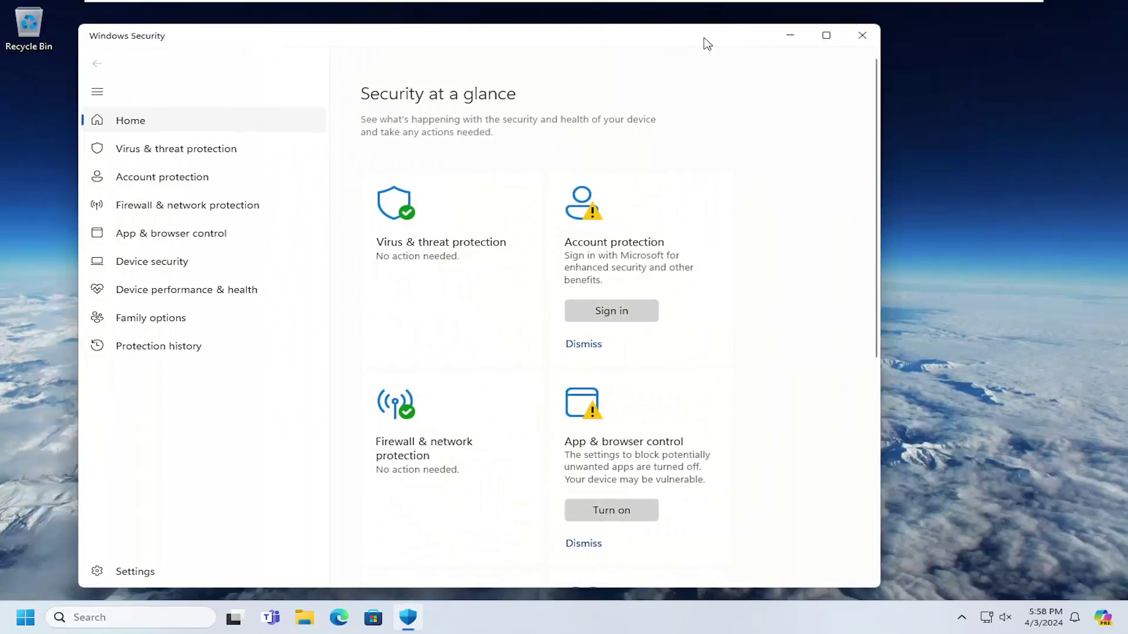
pyautogui.moveTo(705, 42); pyautogui.dragTo(823, 43)
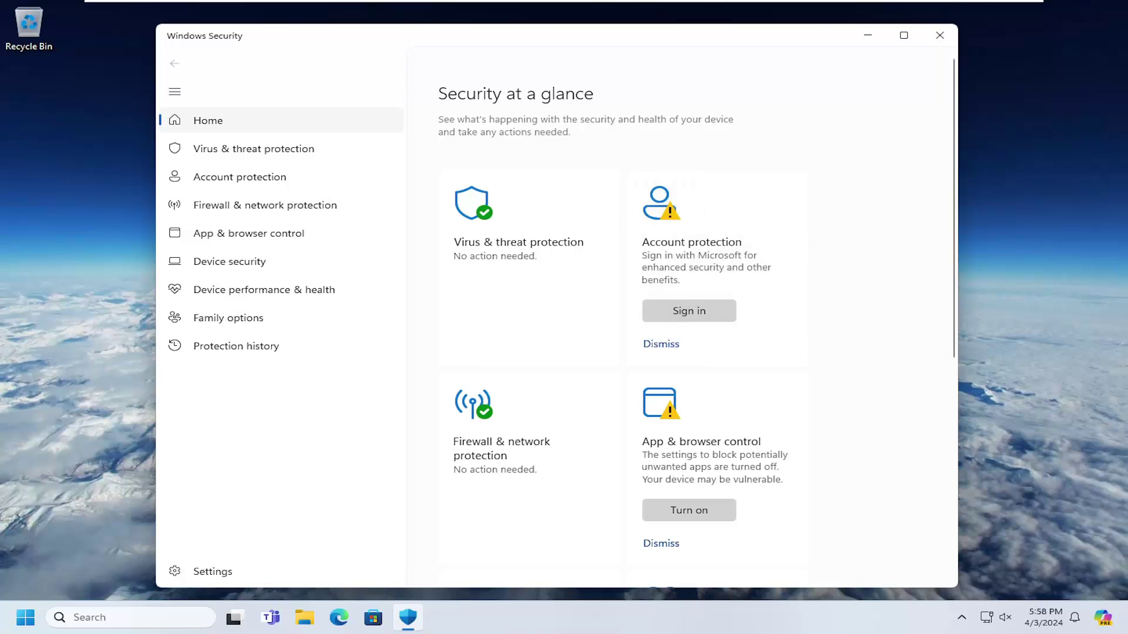
pyautogui.click(663, 344)
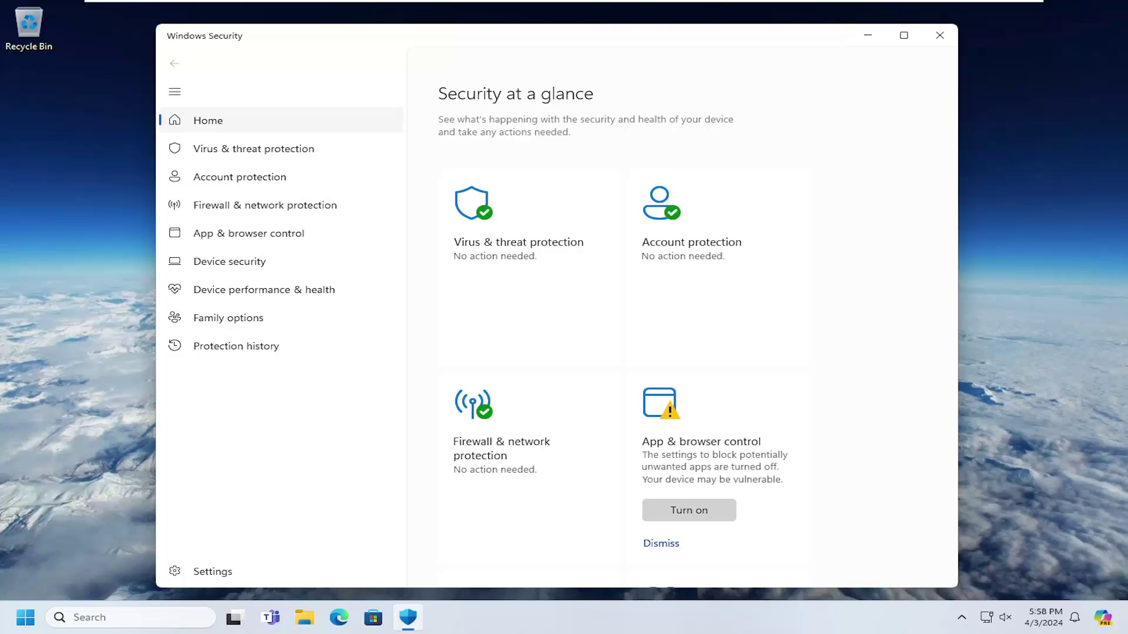
pyautogui.click(940, 36)
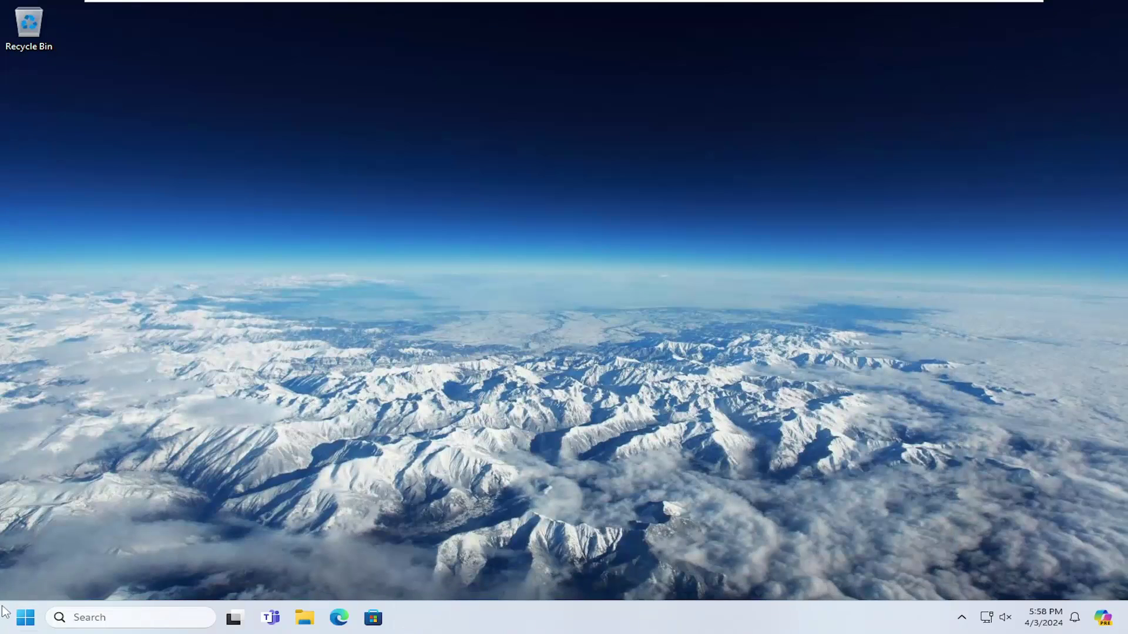
pyautogui.click(25, 617)
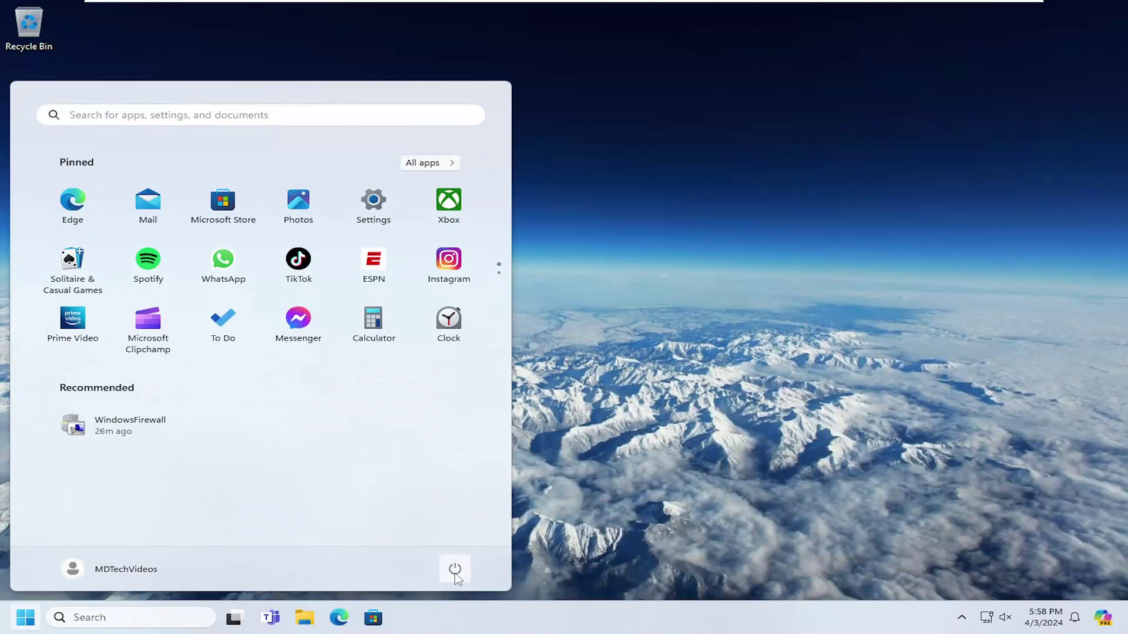